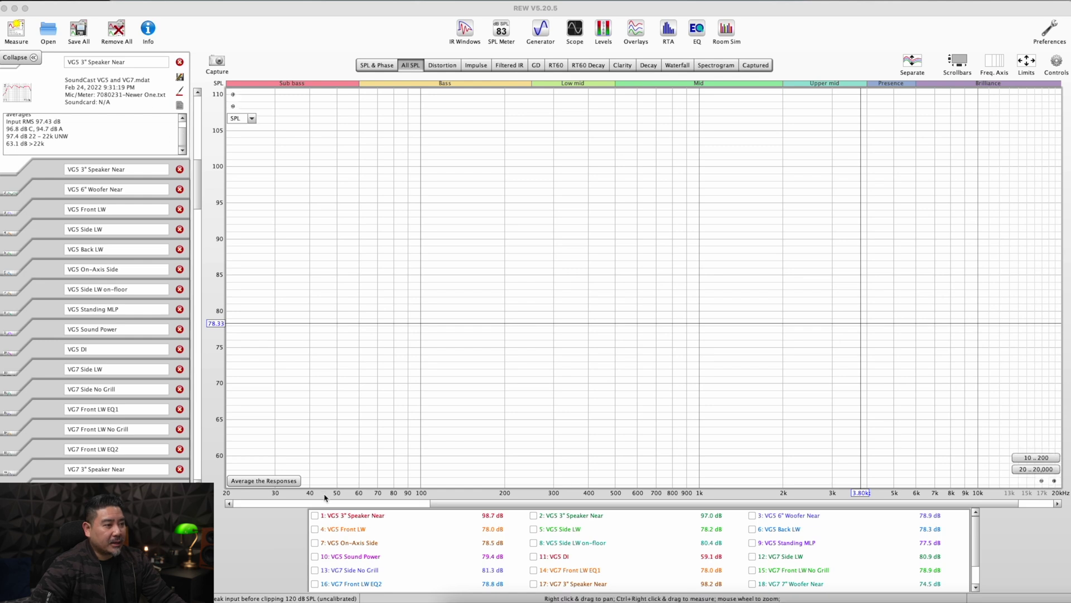
Step: Overlay legend traces 1–3: both VG5 3" Speaker Near responses and the VG5 6" Woofer Near response
click(315, 515)
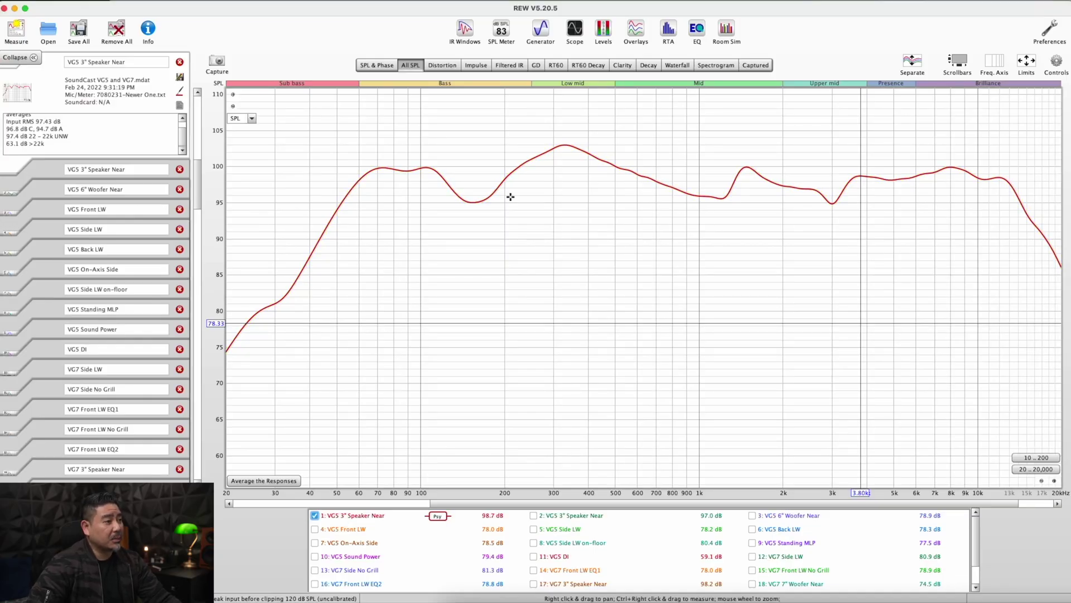
click(563, 520)
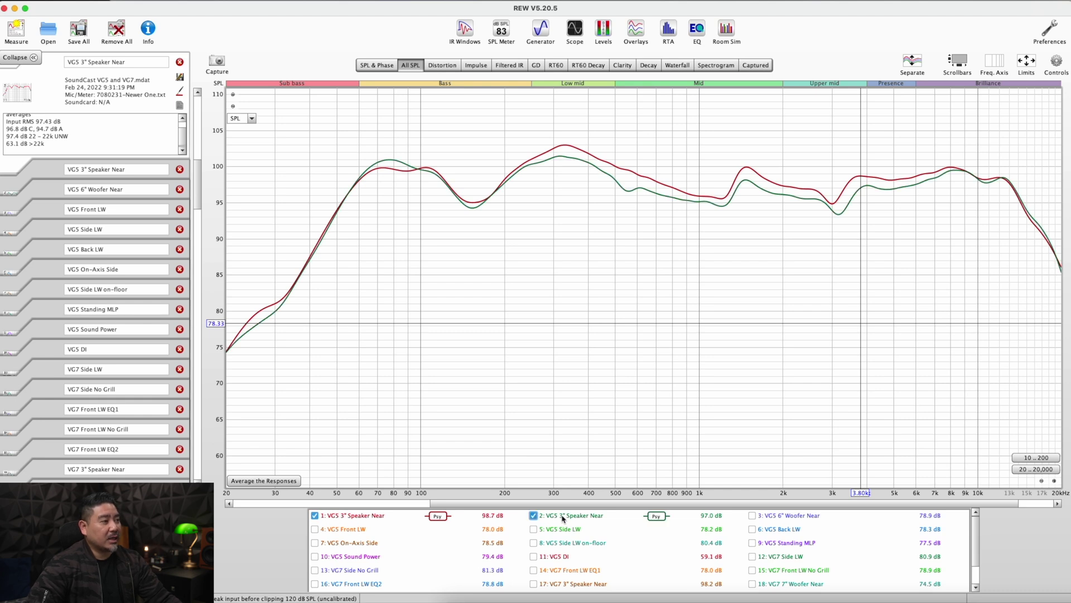
click(791, 518)
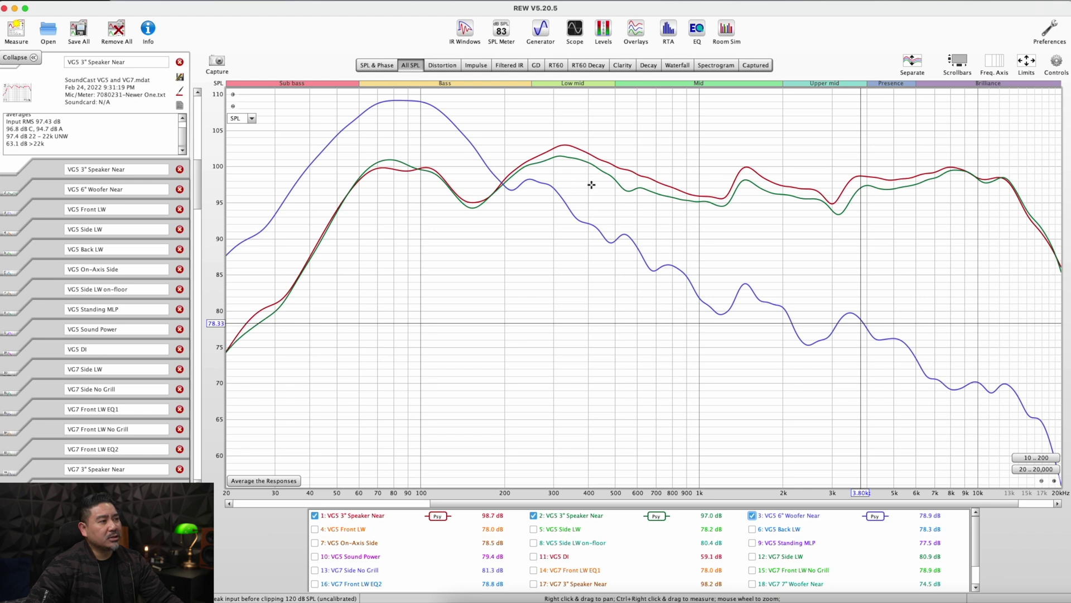
Step: Compare the VG5 Front, Side and Back LW curves, ending with only VG5 Side LW plotted
click(362, 529)
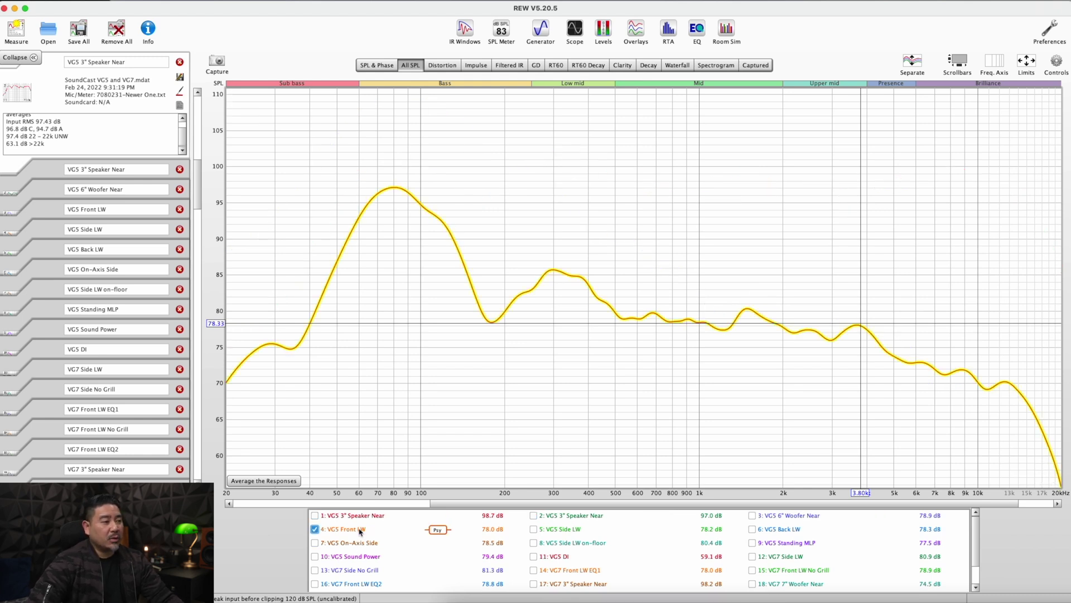
click(565, 533)
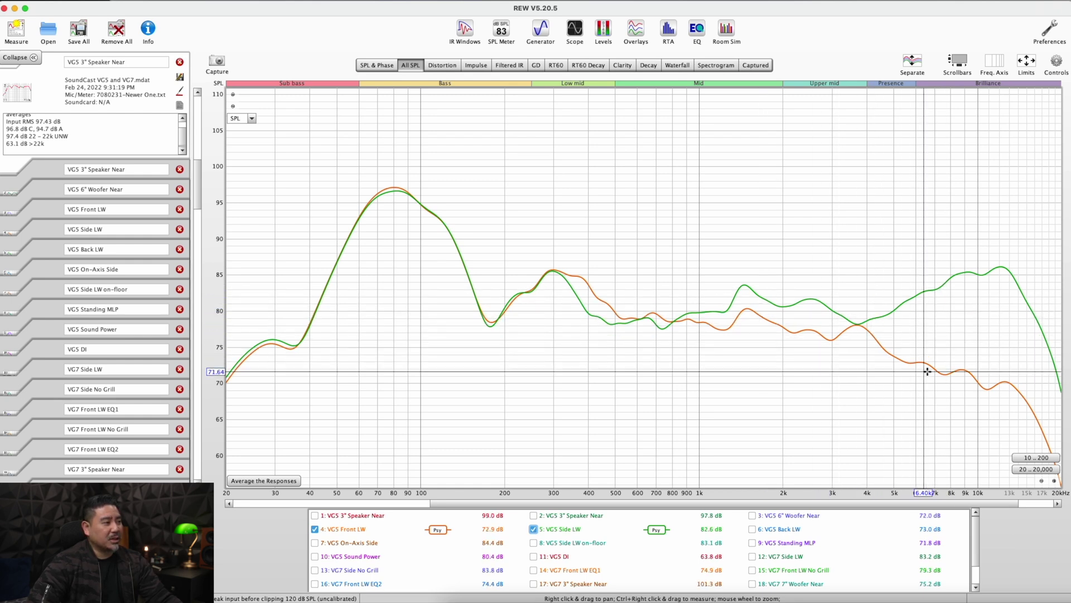
click(752, 529)
click(534, 529)
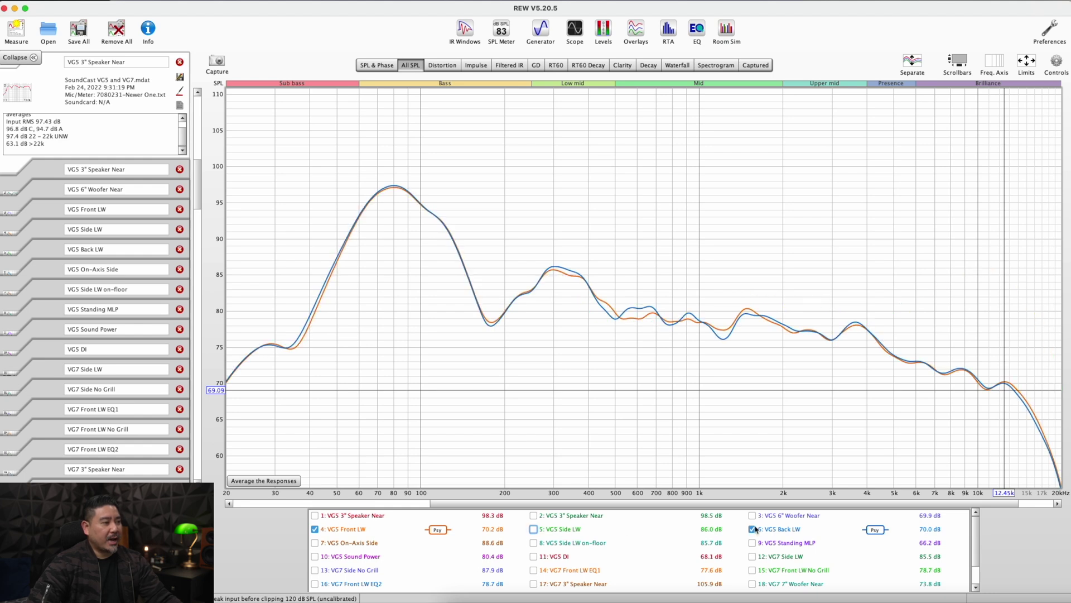
click(533, 529)
Step: Overlay VG5 Side LW on-floor on Side LW, then switch to the VG5 Standing MLP and Front LW curves
click(541, 544)
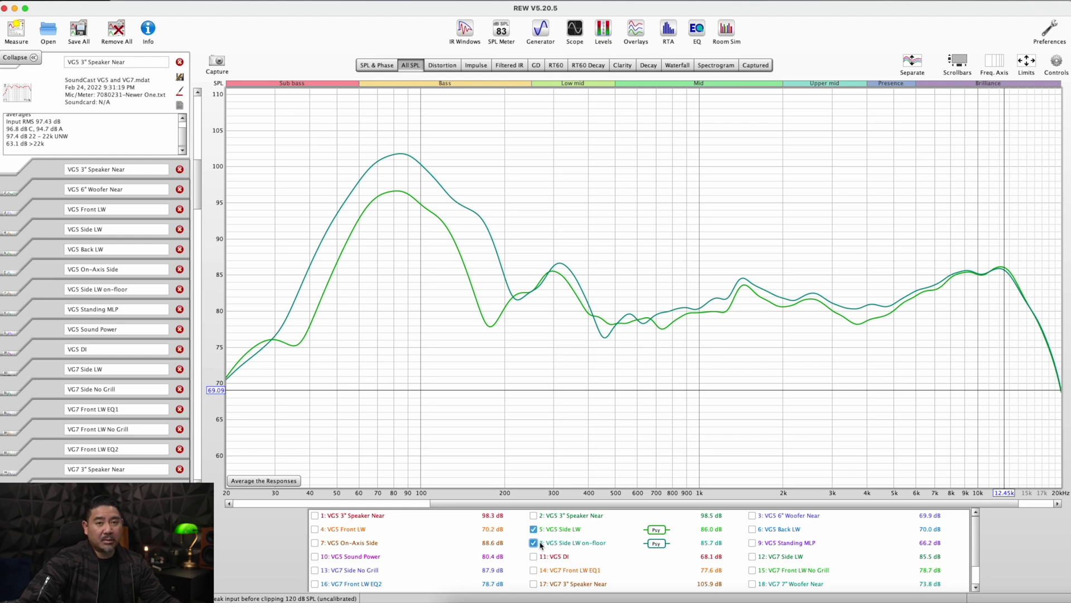
mouse_move(546, 299)
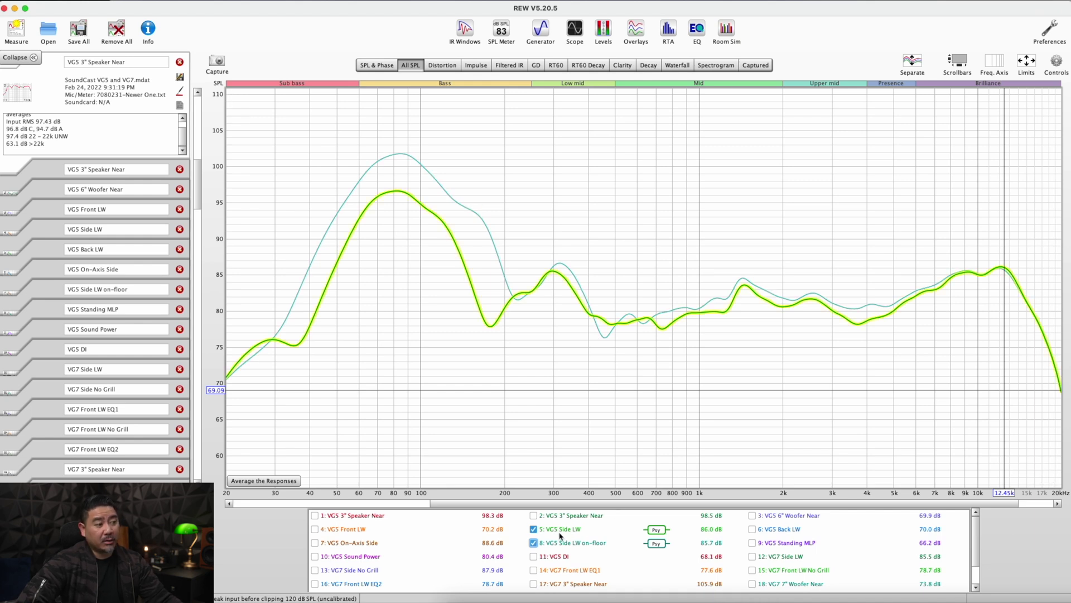
click(763, 545)
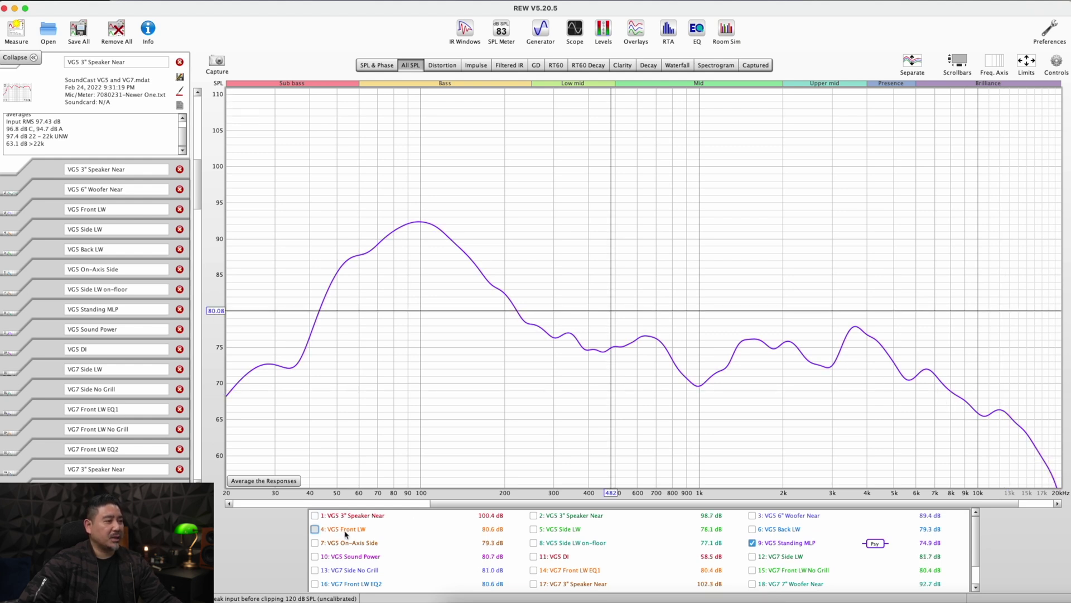
click(314, 529)
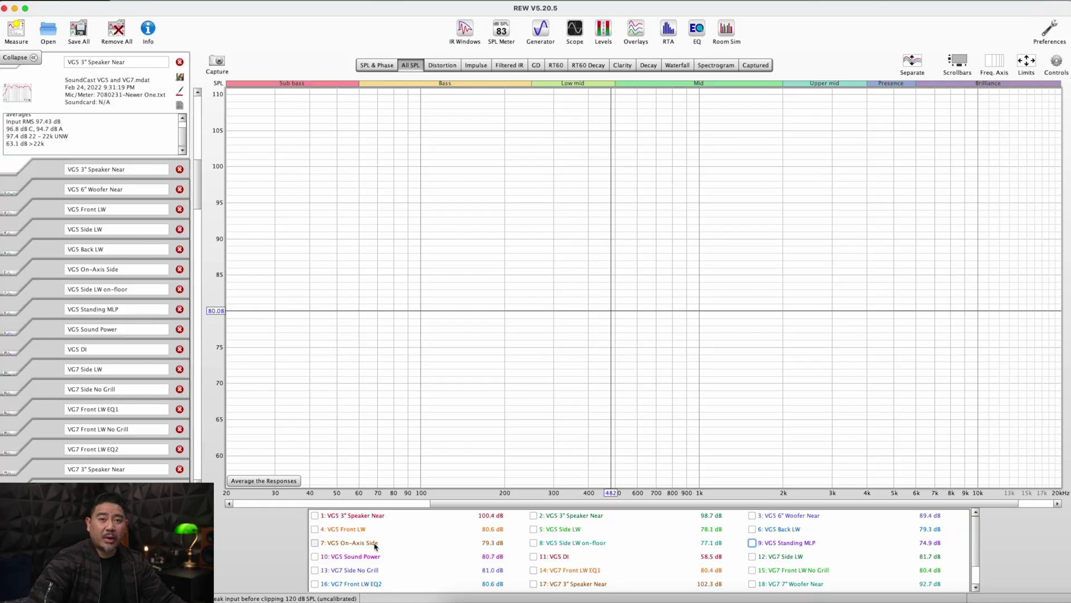
Step: Plot only entry 7, the VG5 On-Axis Side response
click(314, 542)
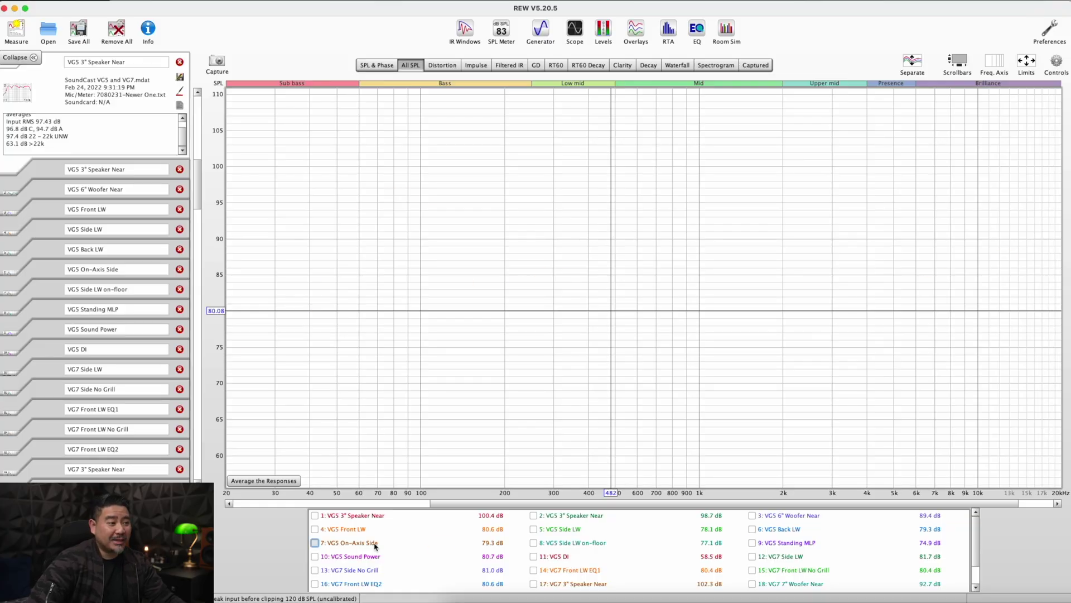
Step: Overlay VG5 Side LW and Sound Power, view each alone, then restore Side LW and On-Axis Side
click(557, 530)
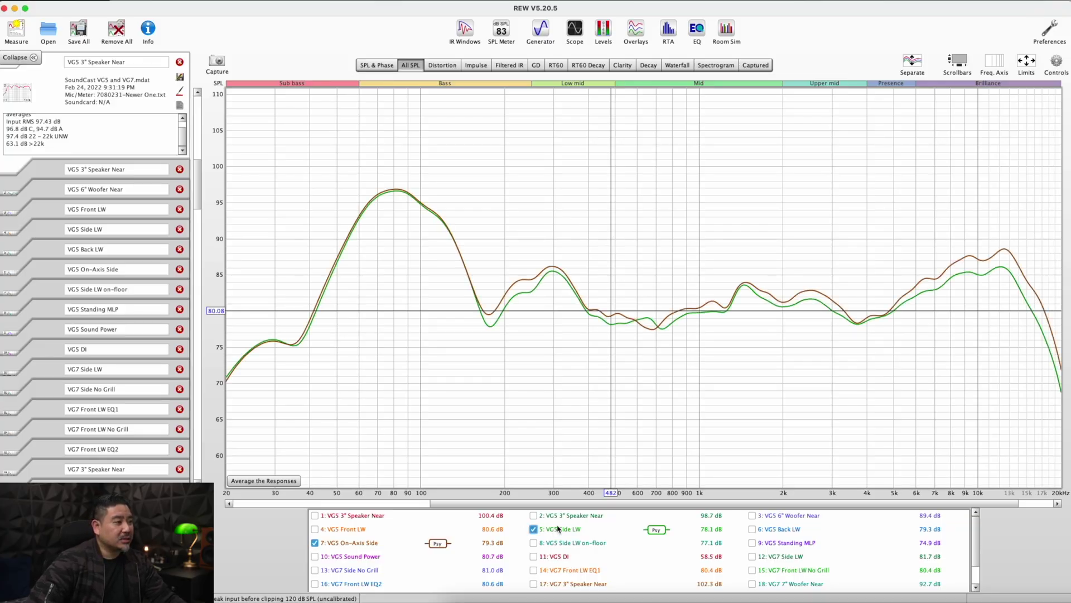
click(369, 557)
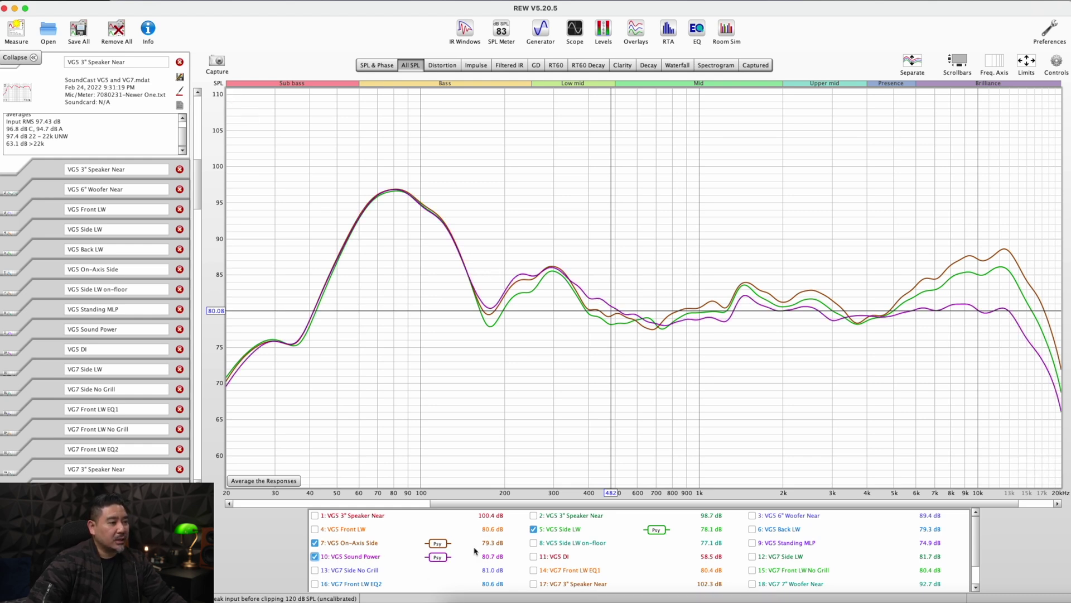
click(368, 544)
click(542, 531)
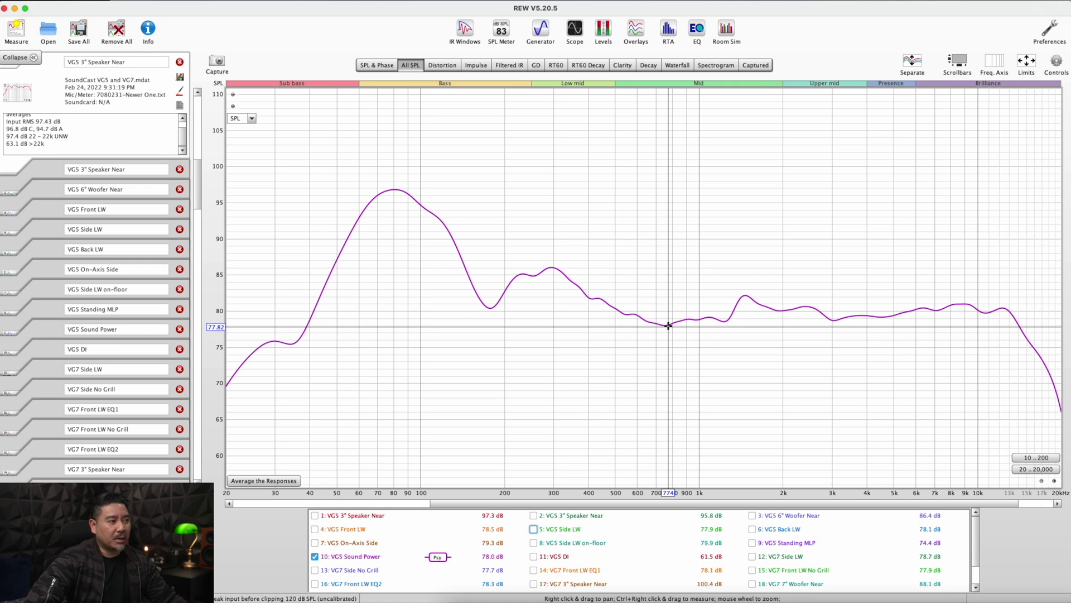
click(533, 529)
click(315, 543)
Step: Overlay entry 11, the VG5 DI response
click(533, 556)
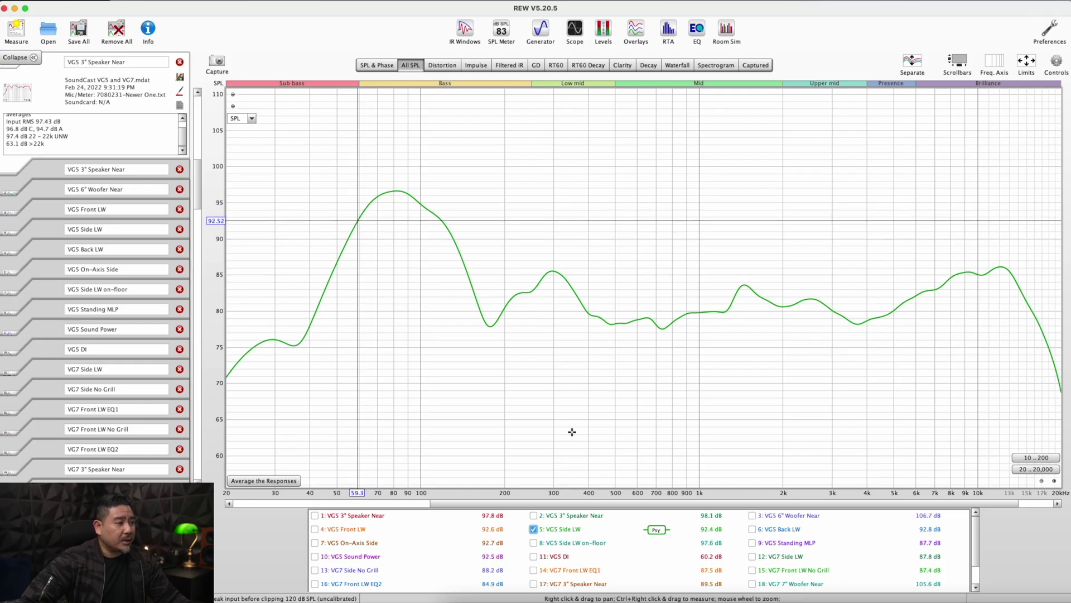
Step: Toggle VG5 Side LW on-floor against Side LW and read levels near 94 Hz, 1 kHz and 35 Hz
click(405, 193)
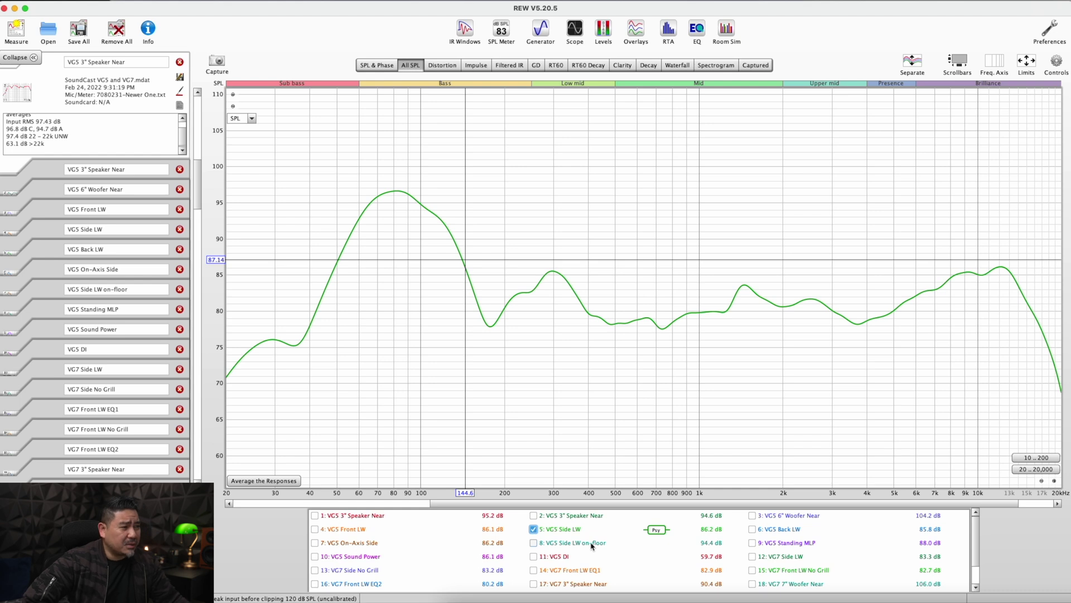
click(533, 542)
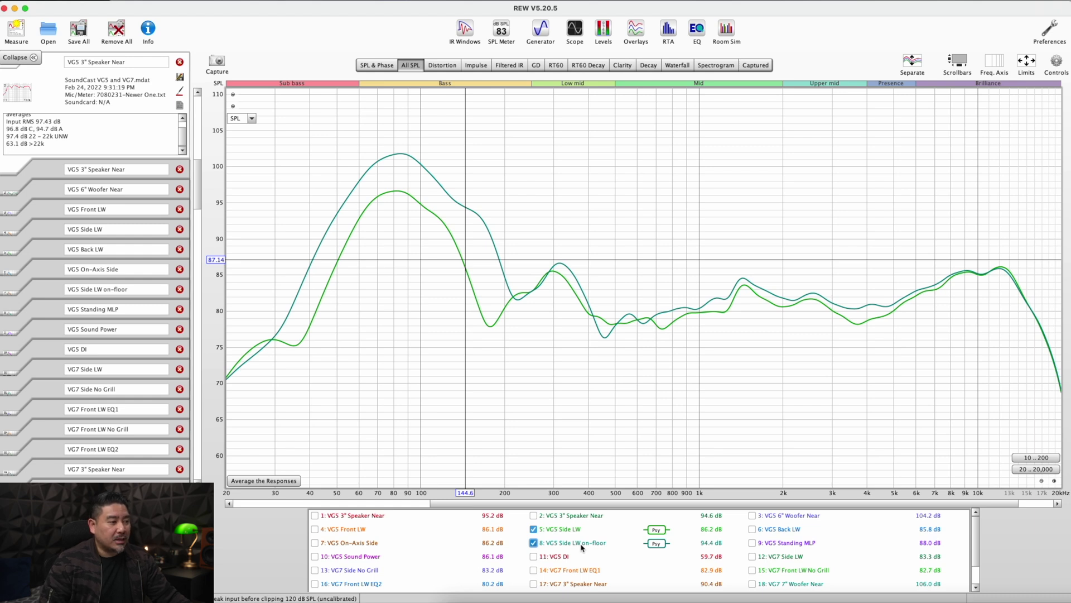
click(581, 545)
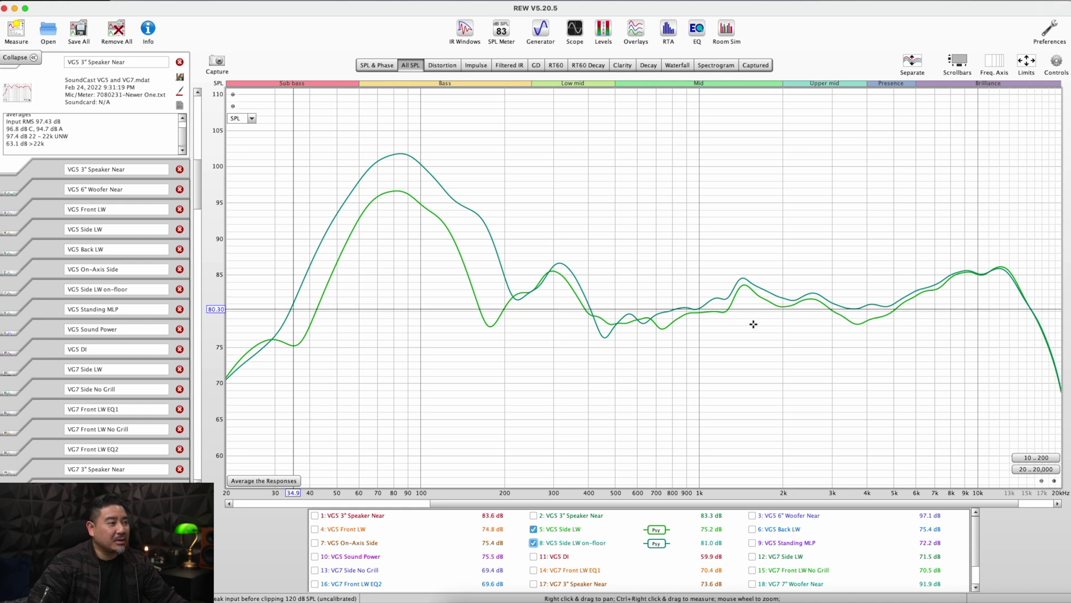
click(698, 309)
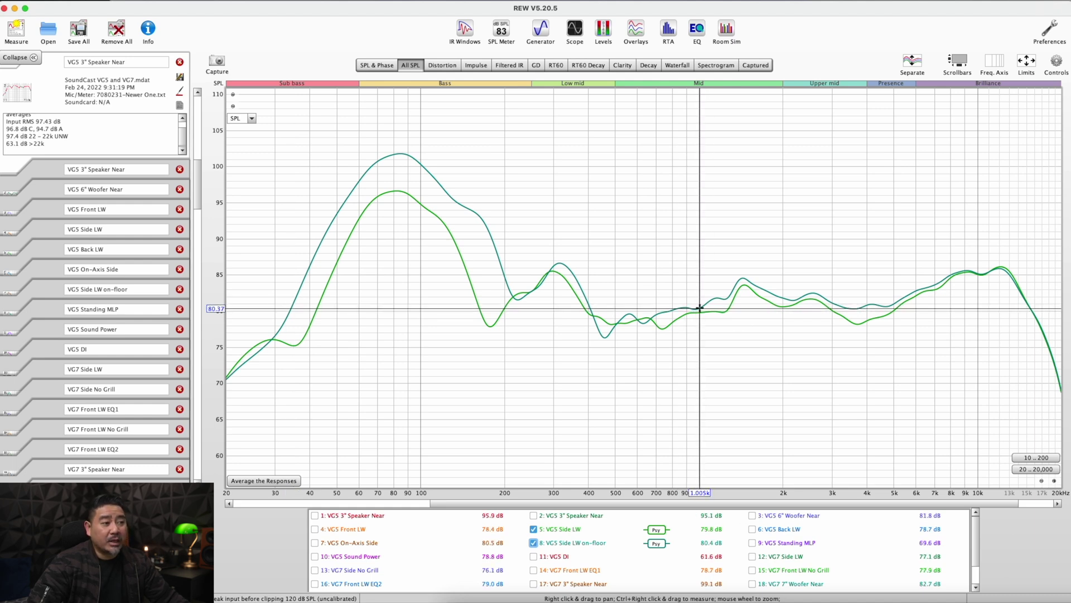
drag(298, 303, 339, 268)
Step: Hide both VG5 Side LW curves and plot VG7 Side LW with VG7 Side No Grill overlaid
click(533, 529)
click(534, 543)
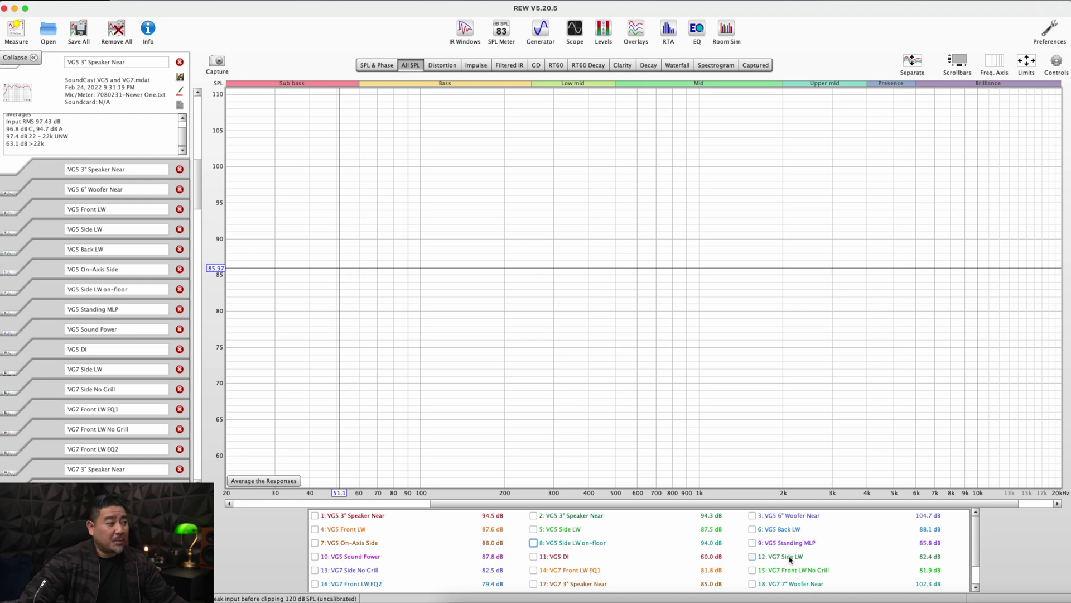
click(790, 559)
click(790, 558)
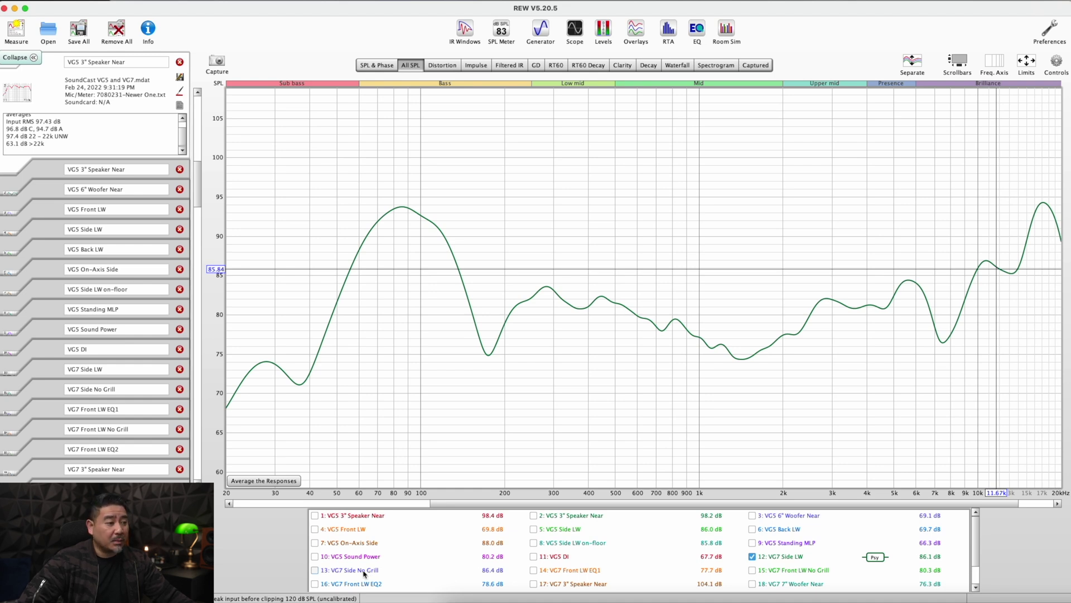
click(364, 571)
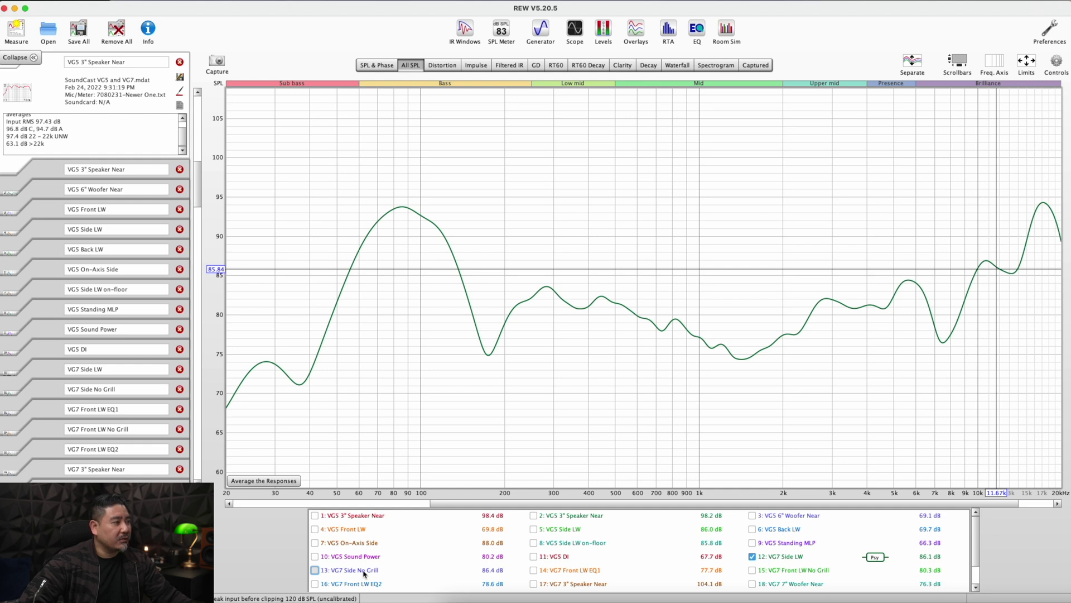
click(364, 571)
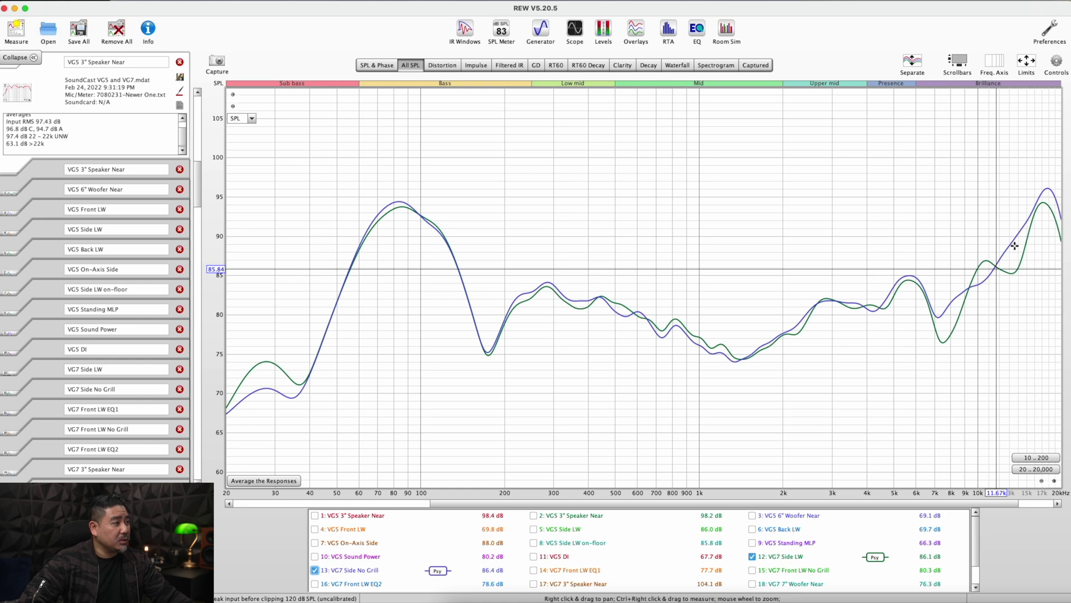
Step: Toggle VG7 Side LW against Side No Grill and read levels near 7 kHz
click(752, 557)
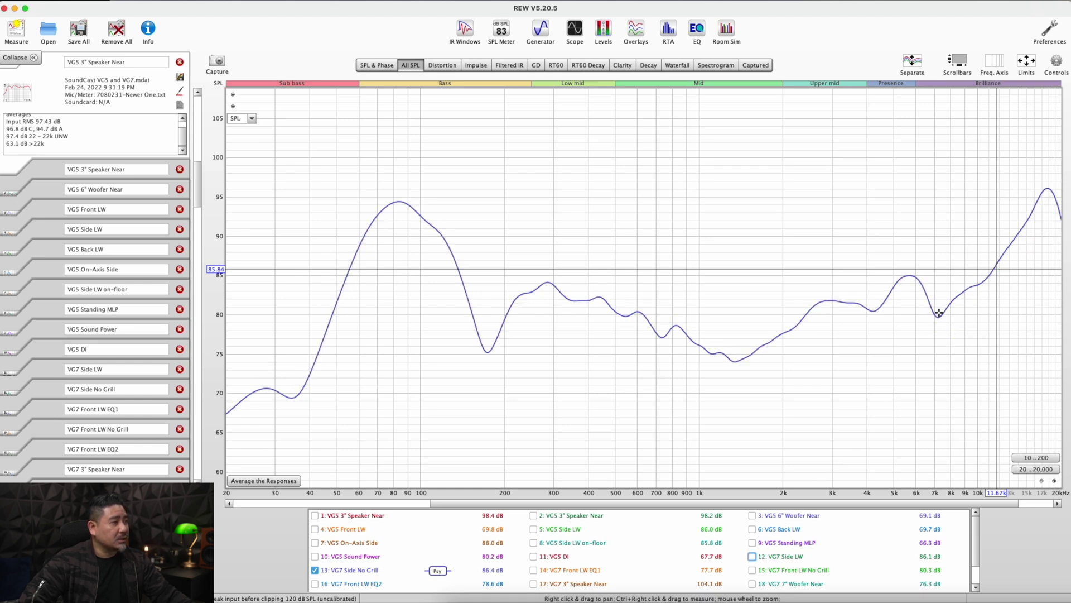
click(754, 556)
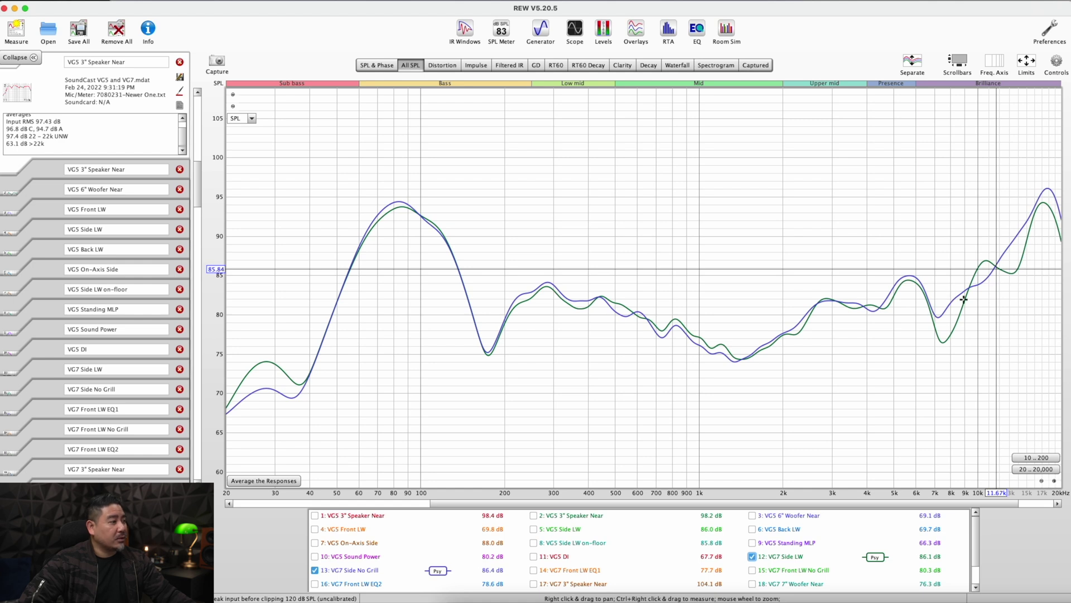
click(934, 311)
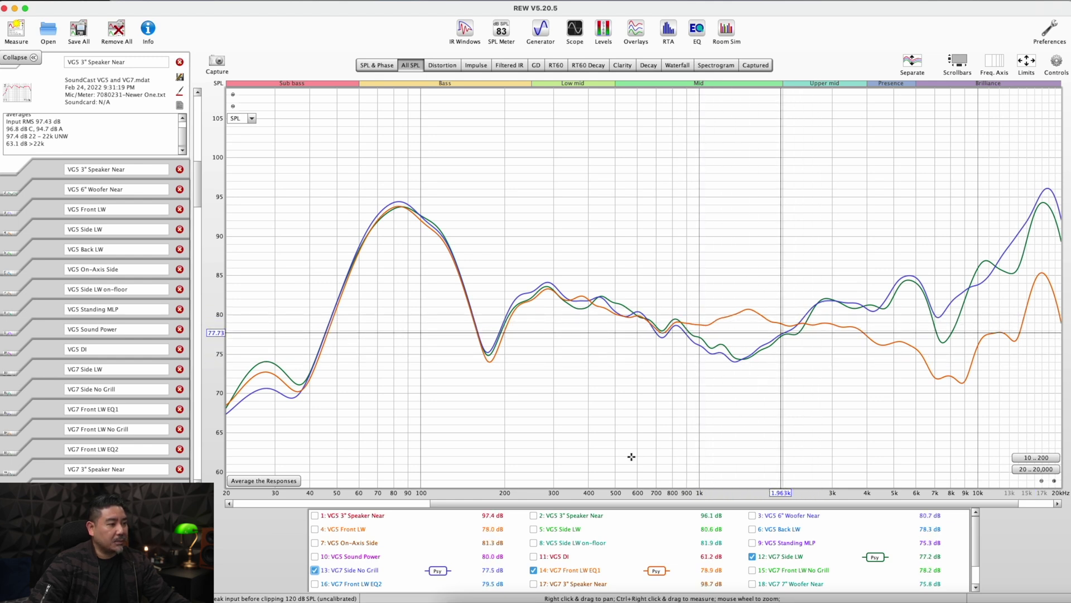
Step: Hide the VG7 side curves and compare VG7 Front LW No Grill with Front LW EQ1
ctrl+click(626, 310)
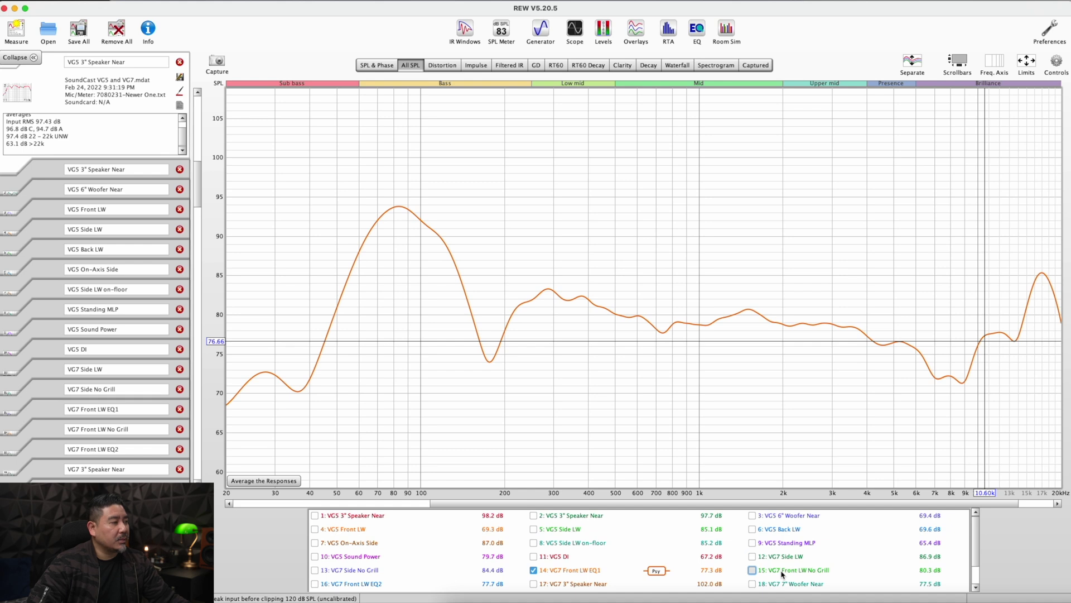
click(752, 571)
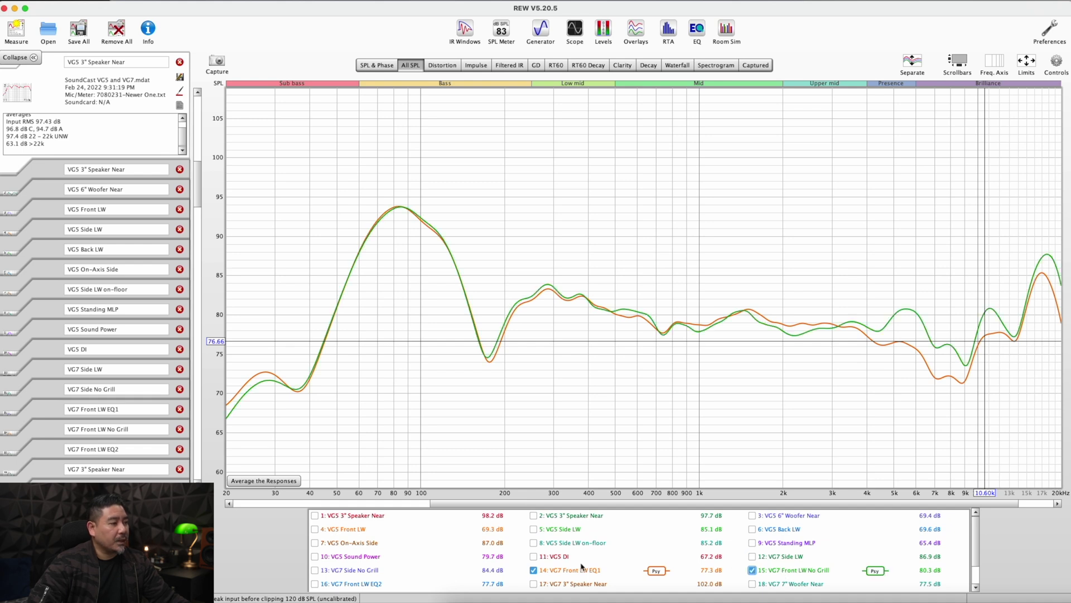
click(534, 570)
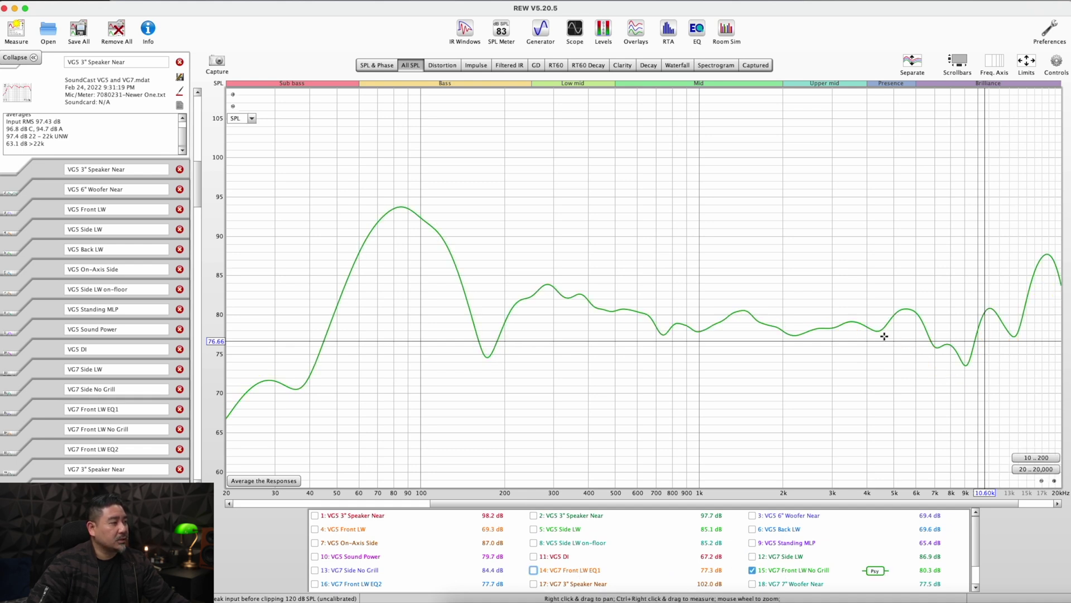
scroll(586, 551, down, 1)
click(586, 551)
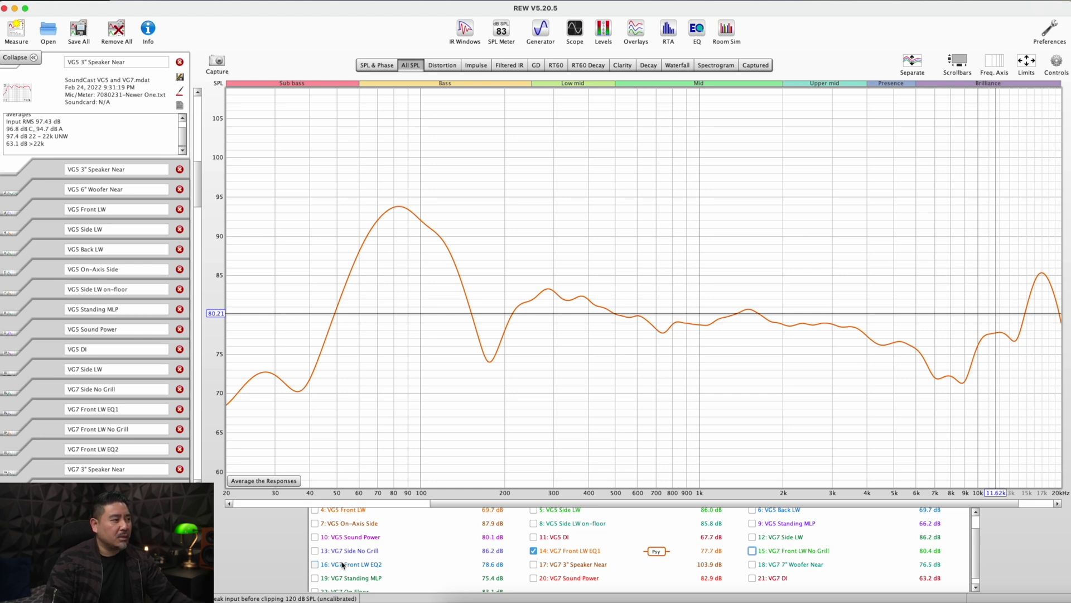
Step: Overlay VG7 Front LW EQ2 on the EQ1 curve, then hide EQ2 again
click(315, 564)
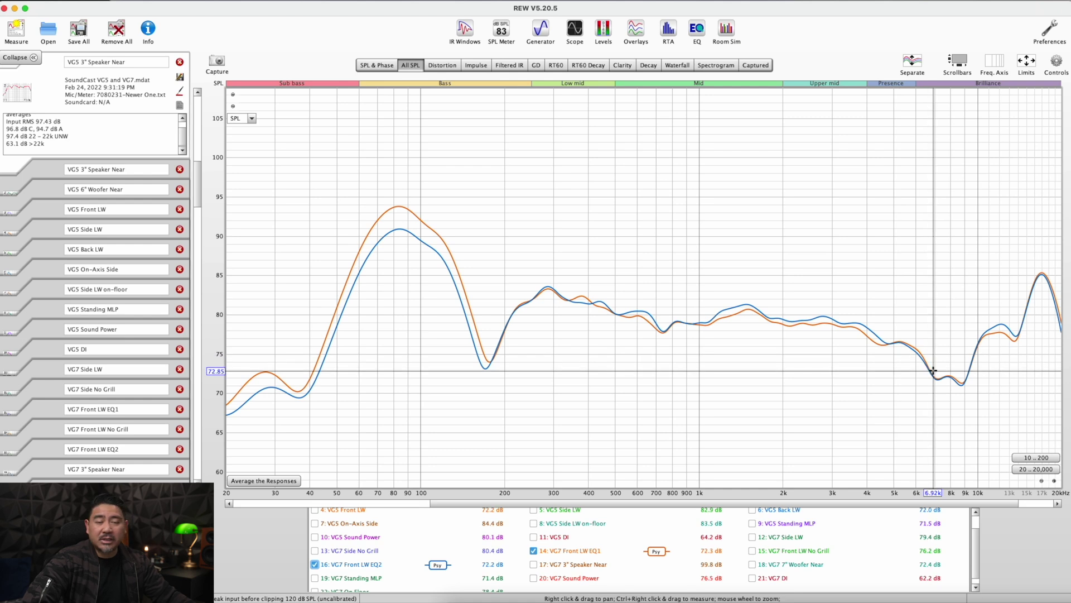
click(379, 566)
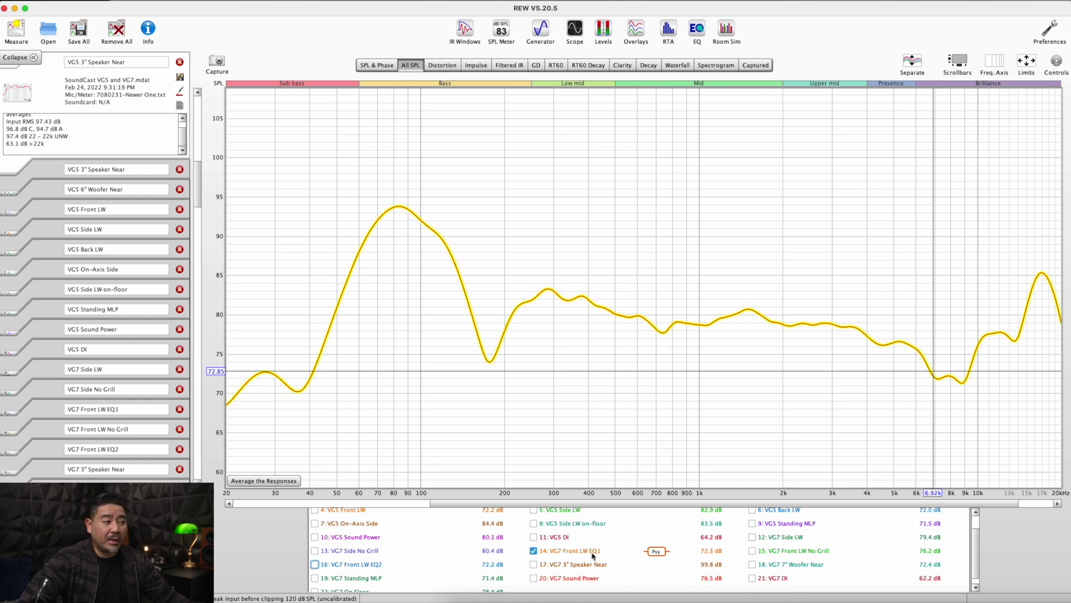
Step: Replace the VG7 Front LW EQ1 curve with the VG7 3" Speaker Near response
click(533, 551)
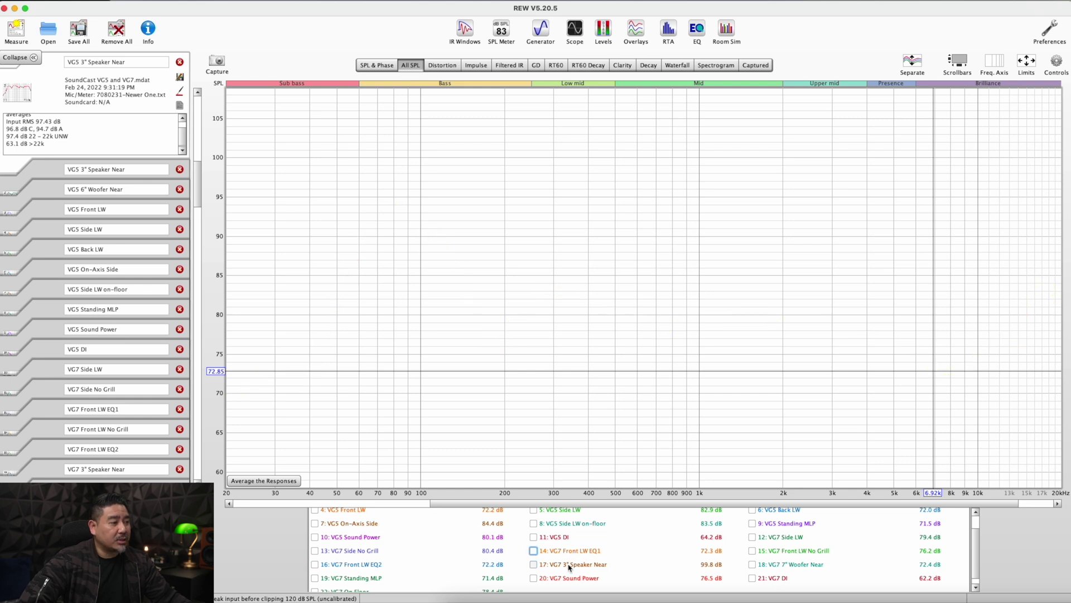
click(533, 564)
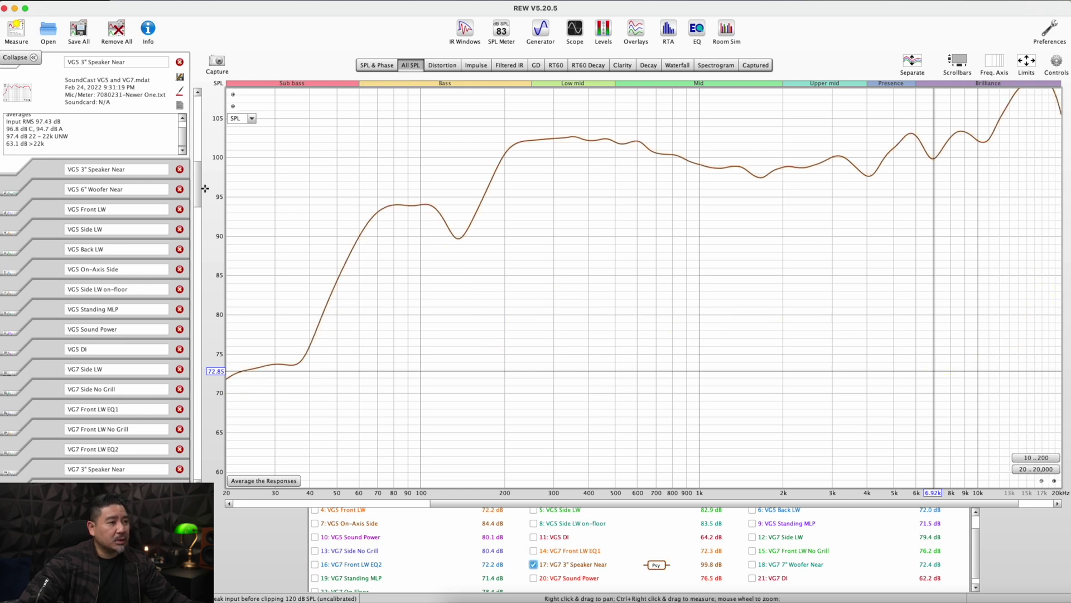
scroll(205, 188, up, 2)
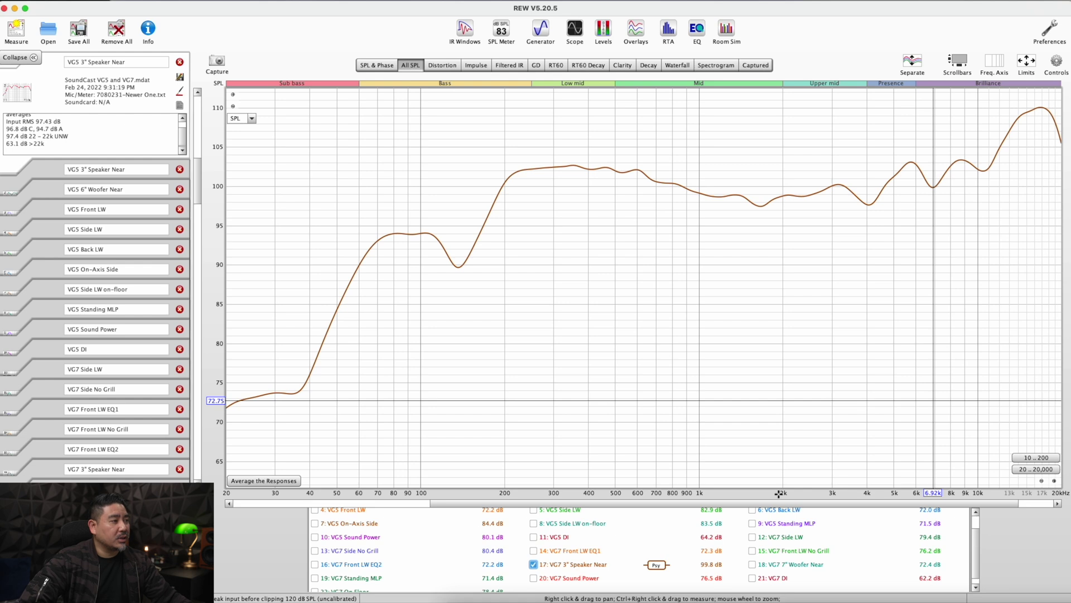
scroll(427, 545, up, 1)
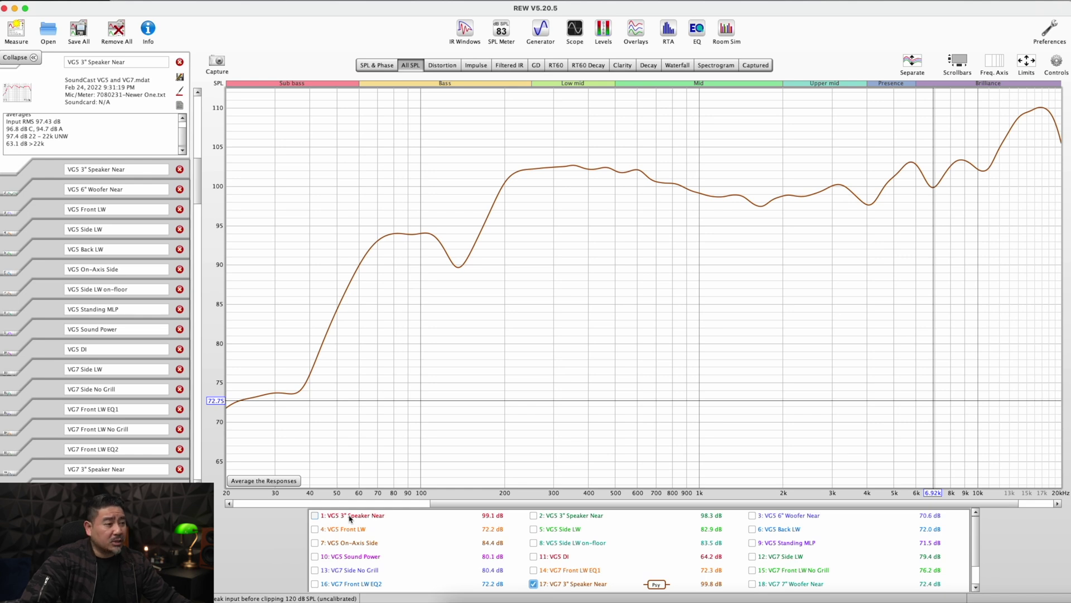
Step: Overlay VG5 3" Speaker Near, then swap it for the VG7 7" Woofer Near curve
click(315, 515)
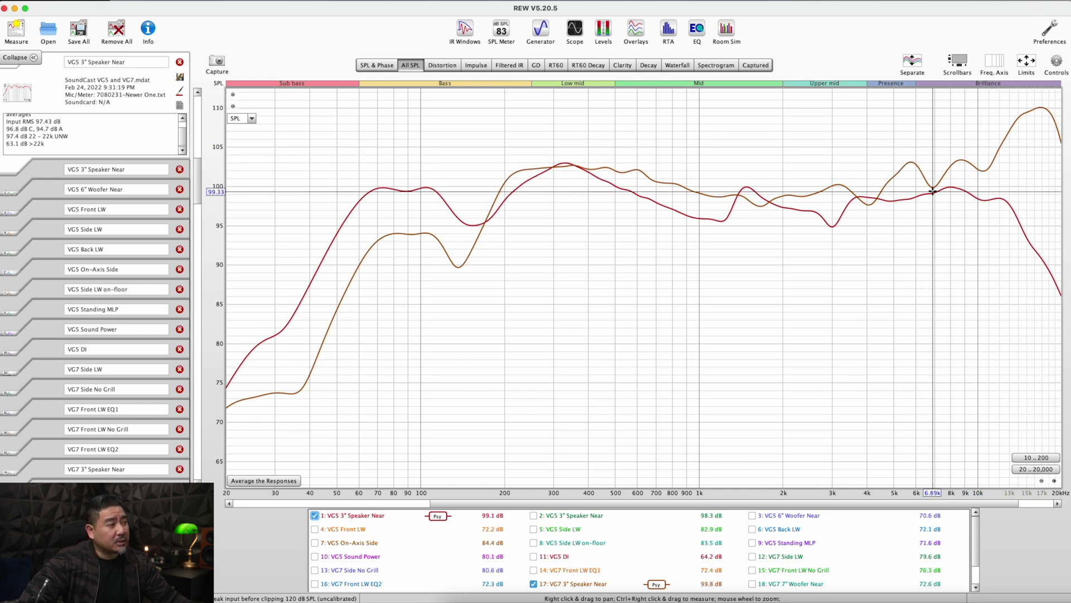
scroll(772, 553, down, 1)
click(772, 557)
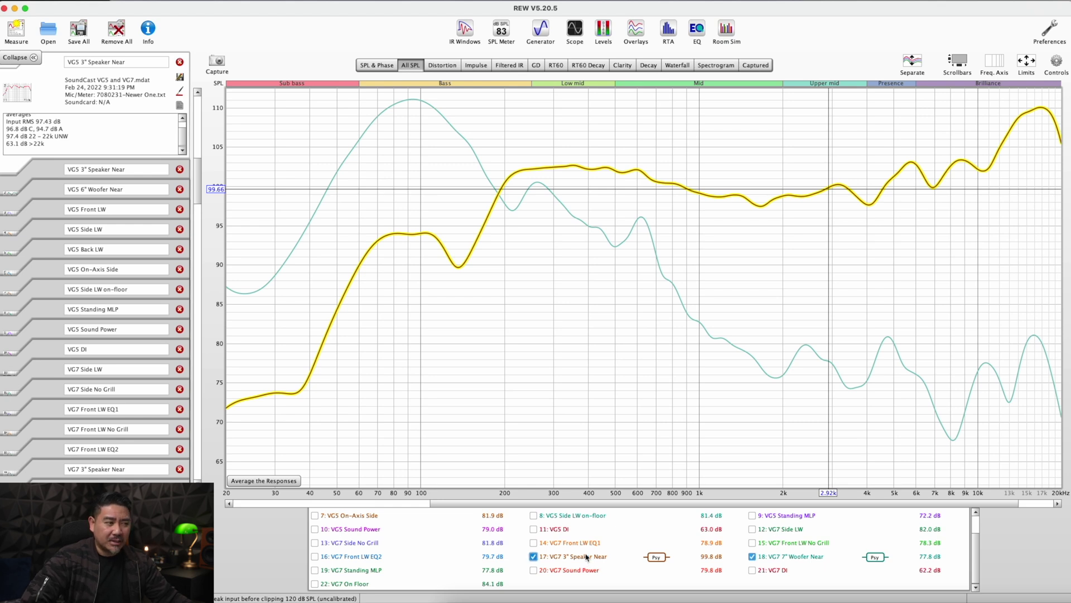
Step: Hide VG7 3" Speaker Near and overlay VG5 6" Woofer Near with VG7 7" Woofer Near
click(586, 557)
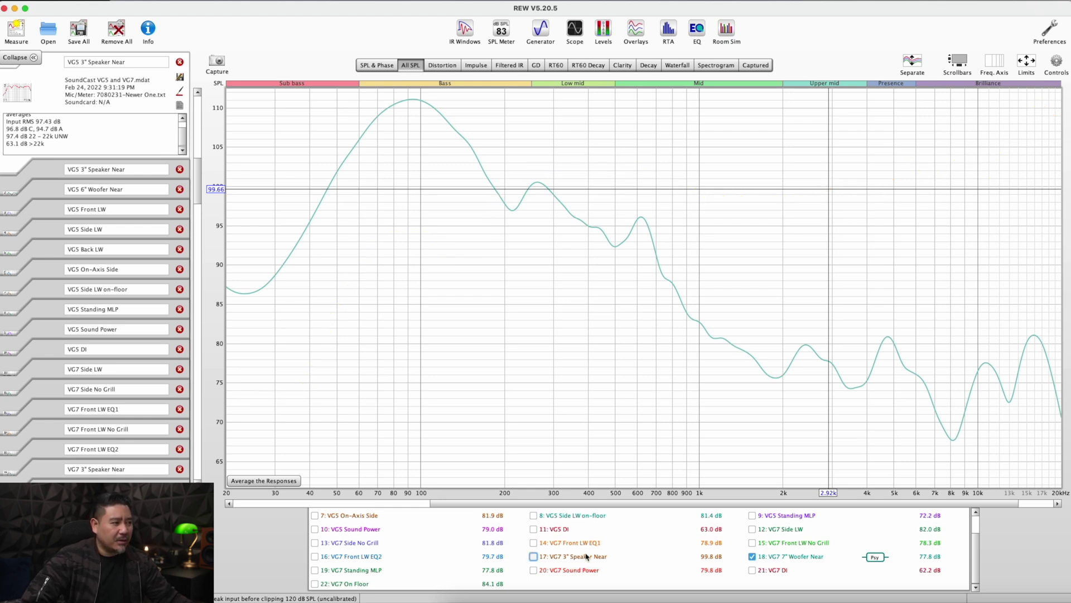
scroll(585, 550, up, 2)
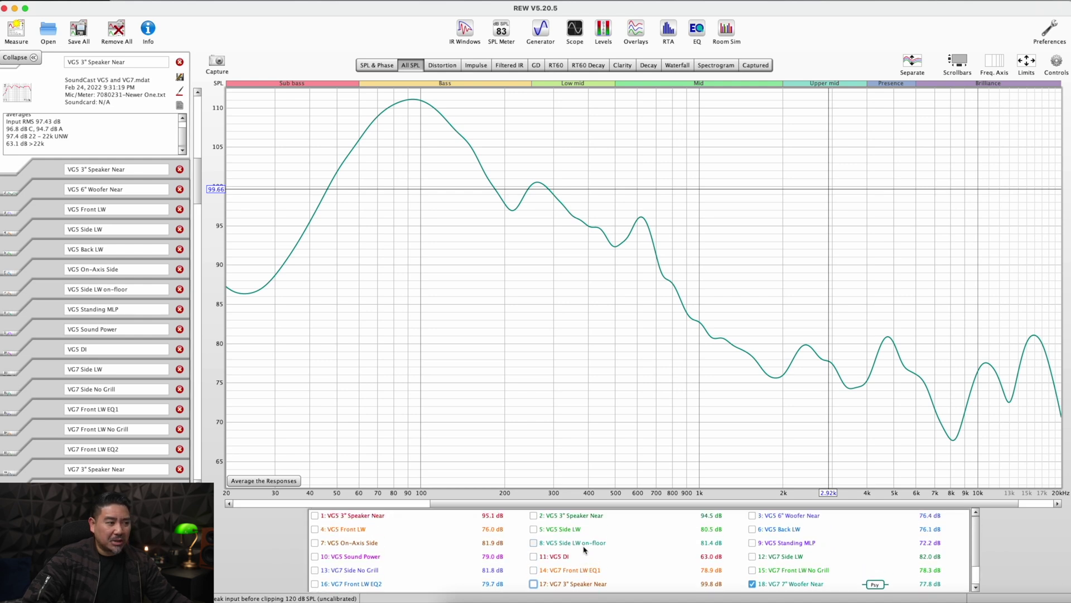
click(752, 515)
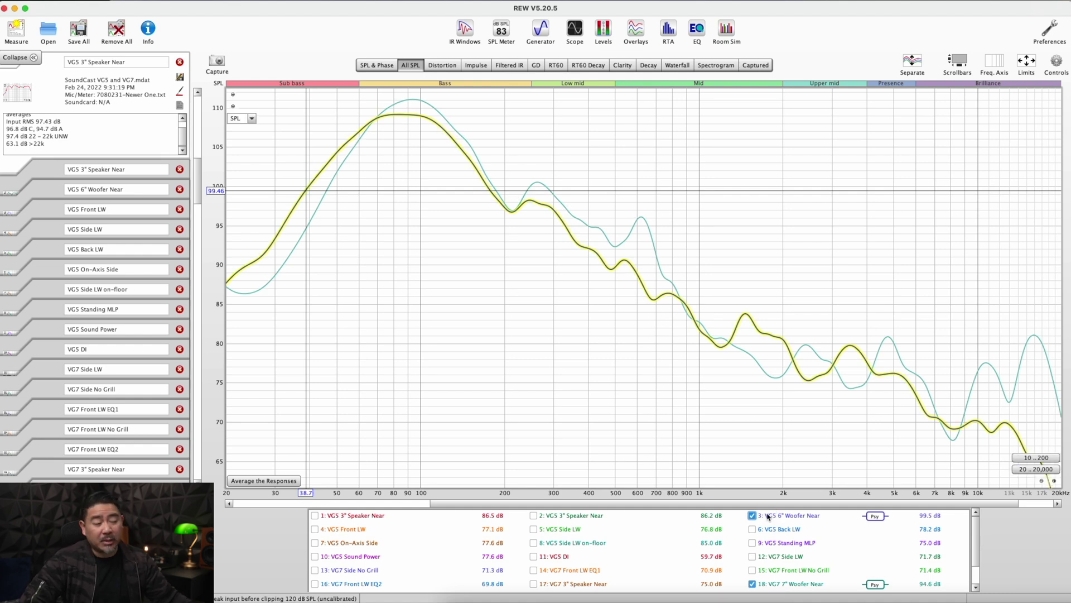
scroll(768, 516, down, 2)
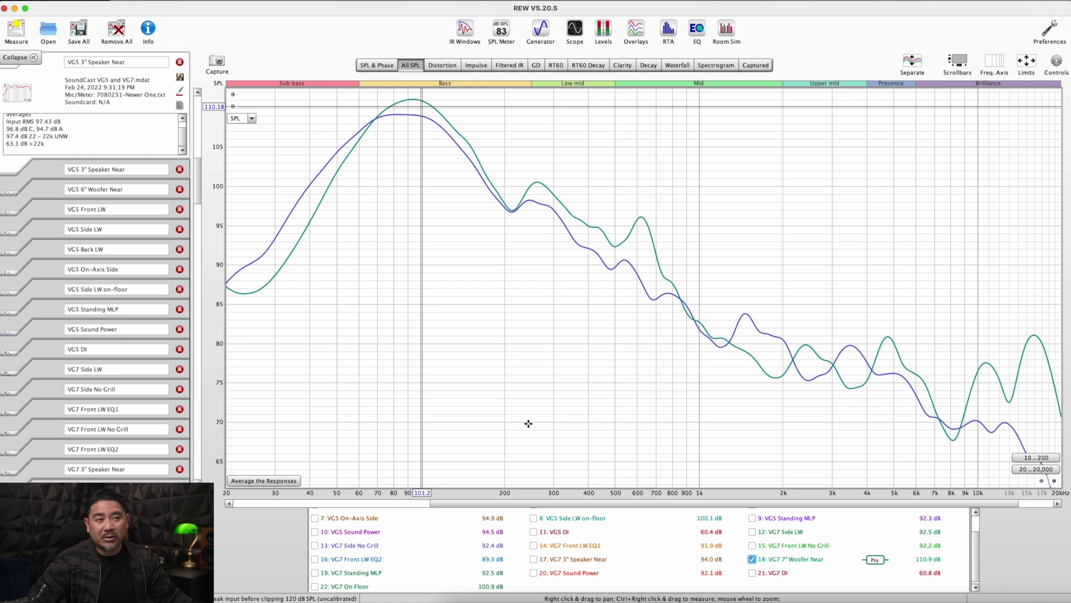
Step: Show VG7 Standing MLP, overlay VG7 On Floor, then go back to only VG7 Front LW EQ1
click(351, 572)
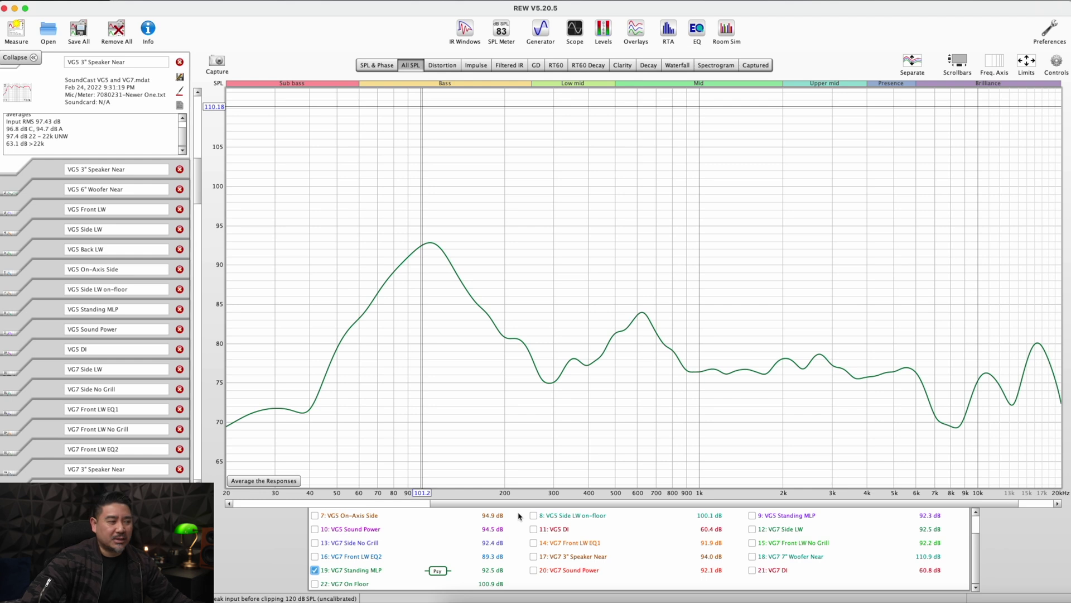
scroll(559, 573, up, 1)
click(752, 532)
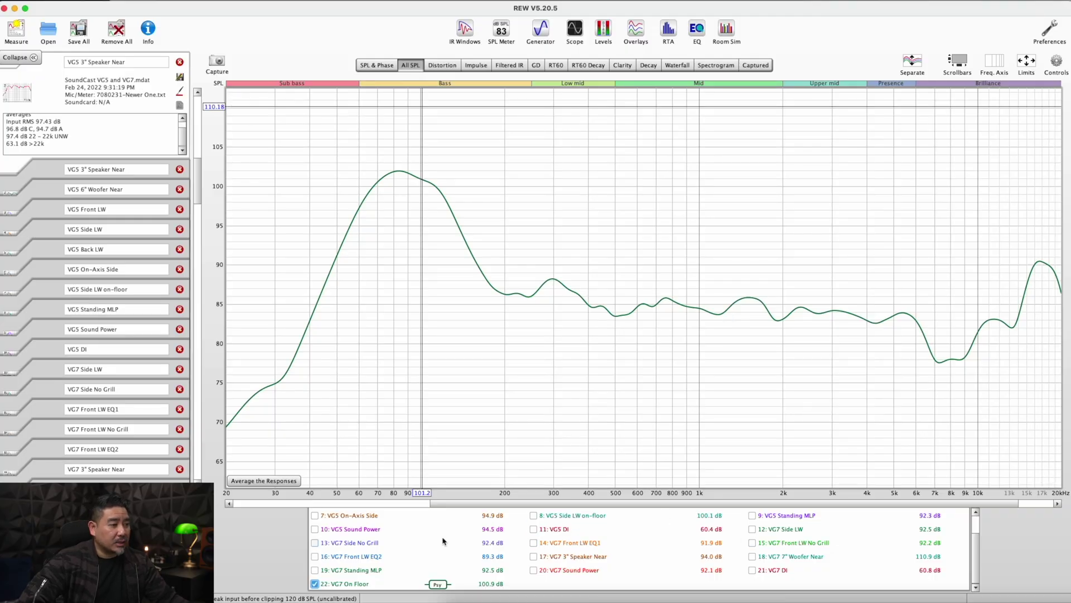
click(594, 545)
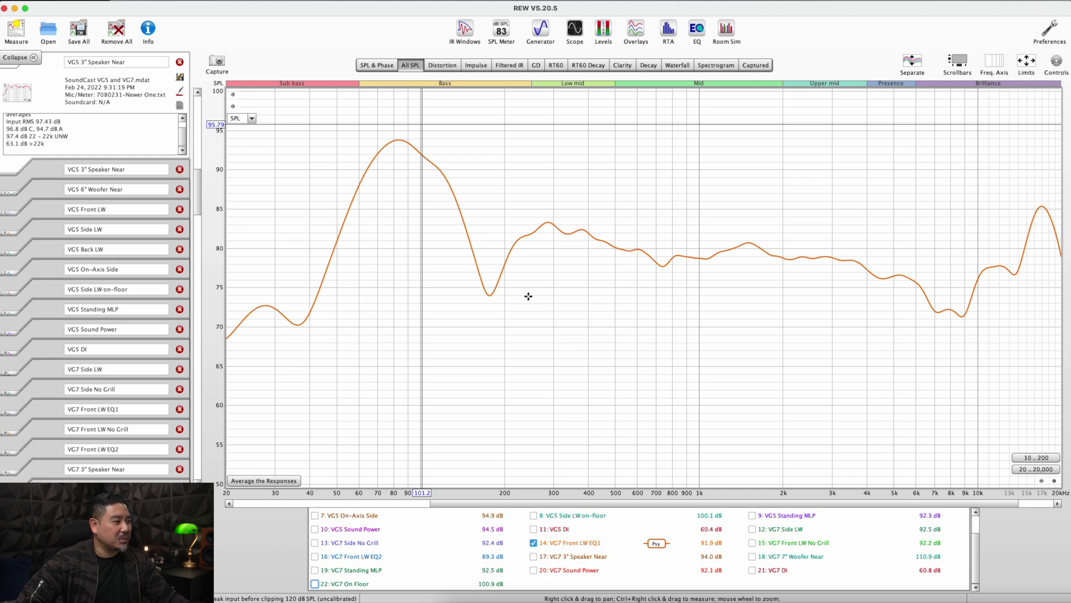
Step: Add VG7 Sound Power and VG7 DI to the VG7 Front LW EQ1 graph, briefly toggling EQ1 off and on
click(566, 572)
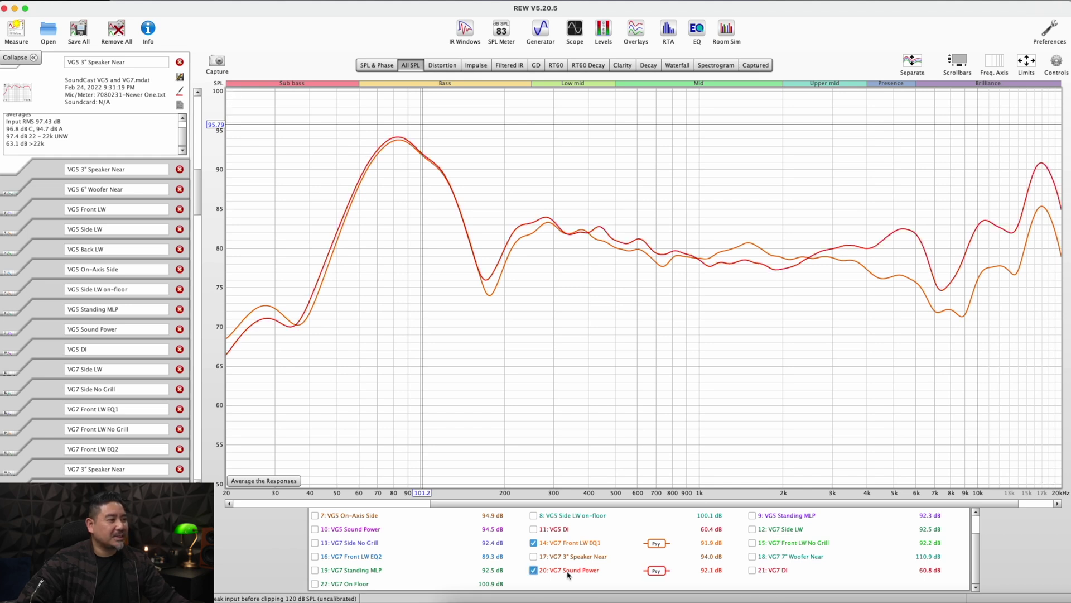
mouse_move(591, 545)
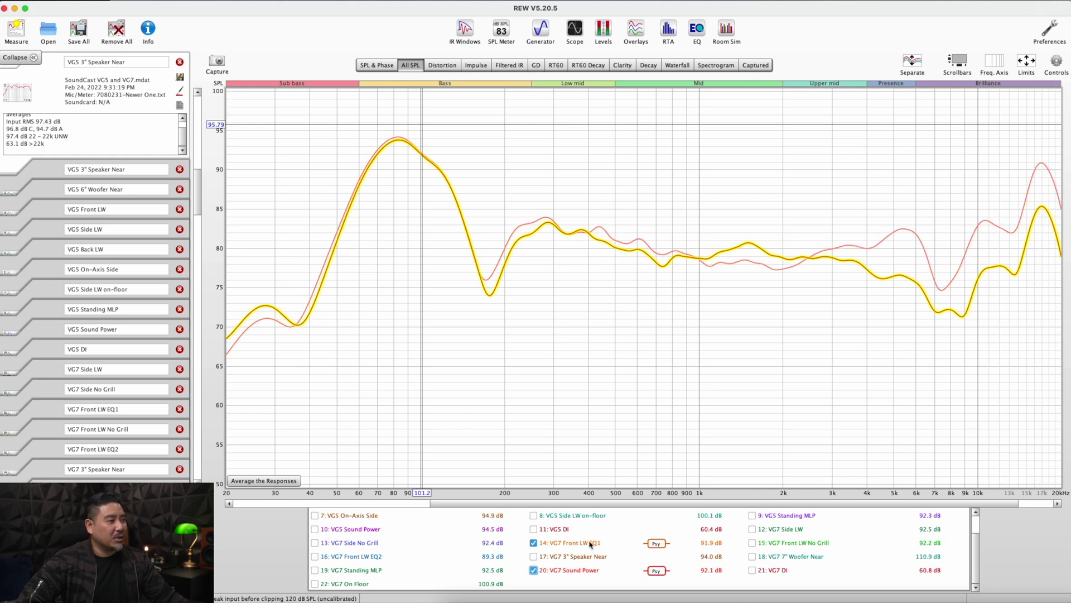
click(581, 544)
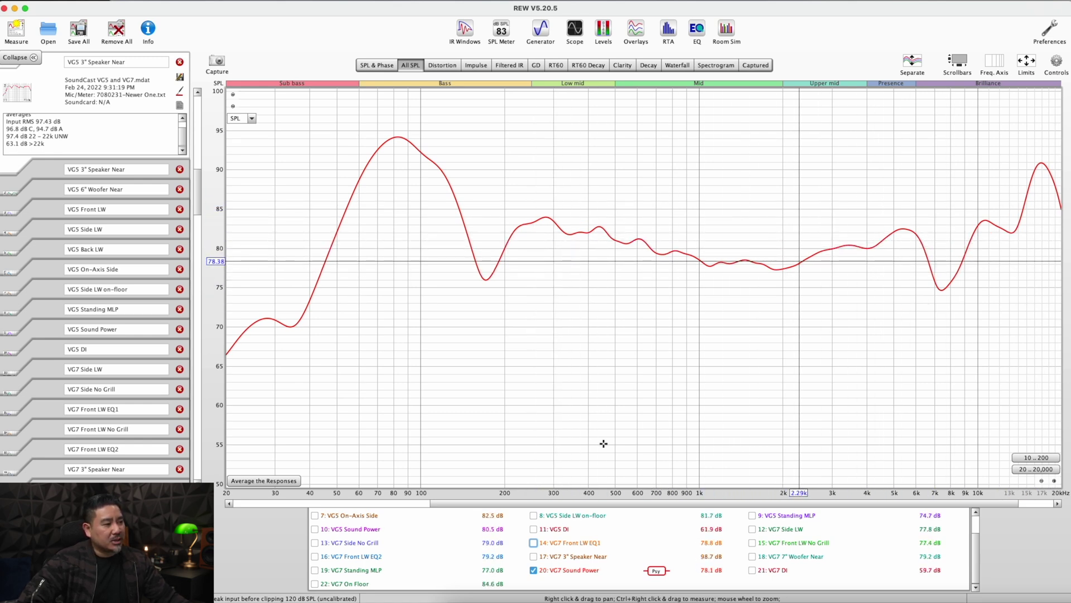
click(568, 547)
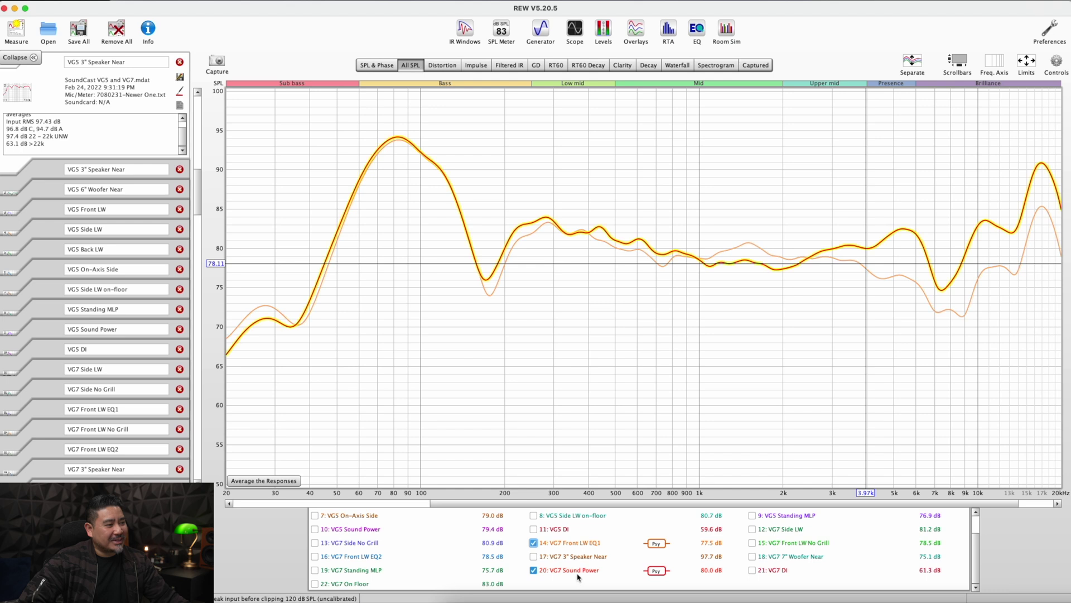
click(755, 570)
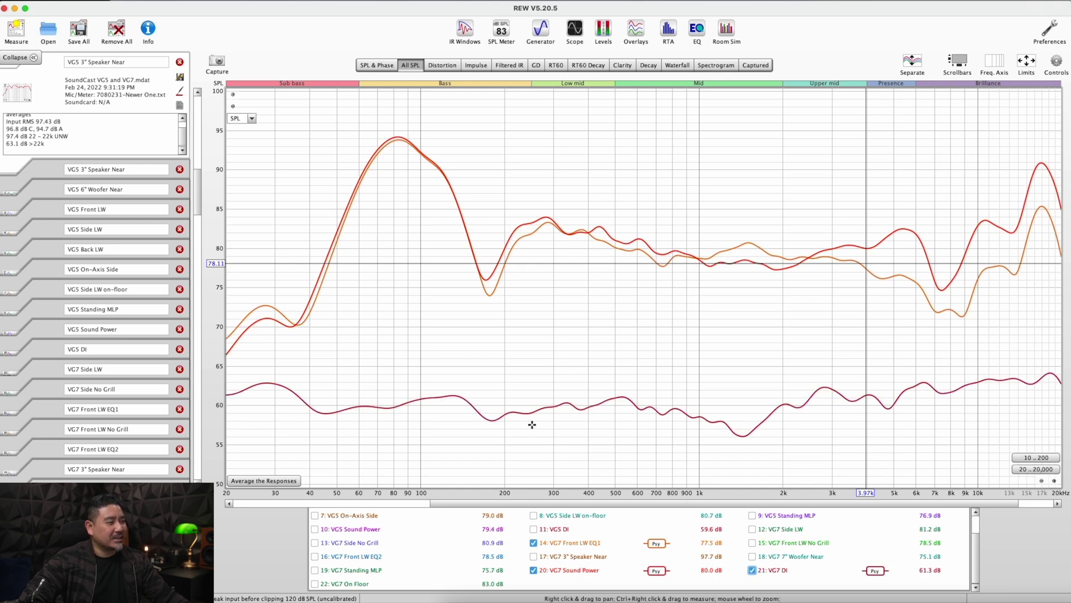